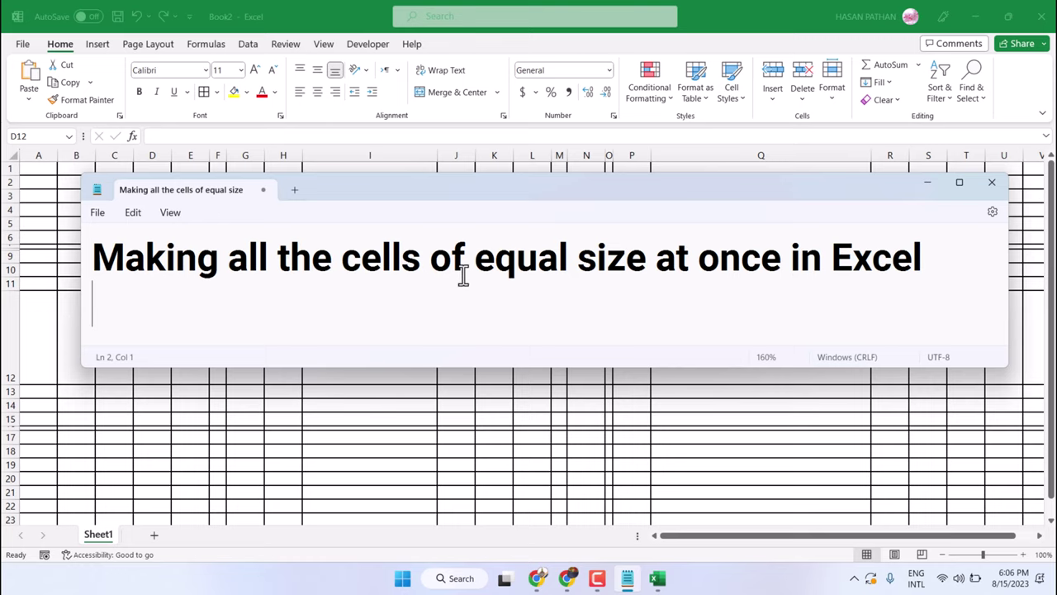
Step: Minimize the Notepad note so the Book2 worksheet behind it is visible
{"action": "left_click", "coordinate": [926, 184]}
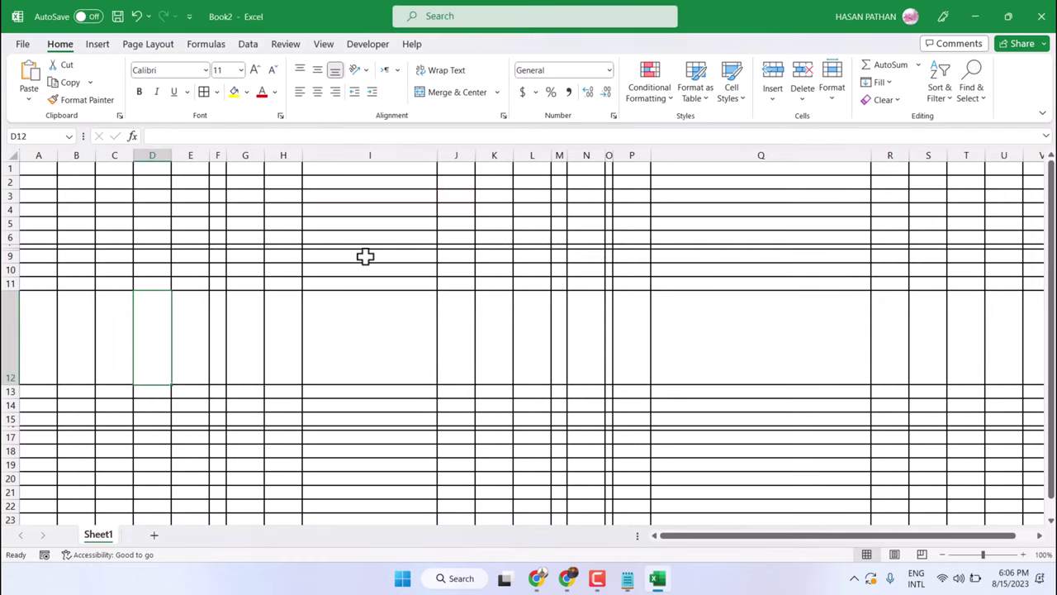
Step: Select the whole sheet and set every column's width to 21
{"action": "left_click", "coordinate": [10, 155]}
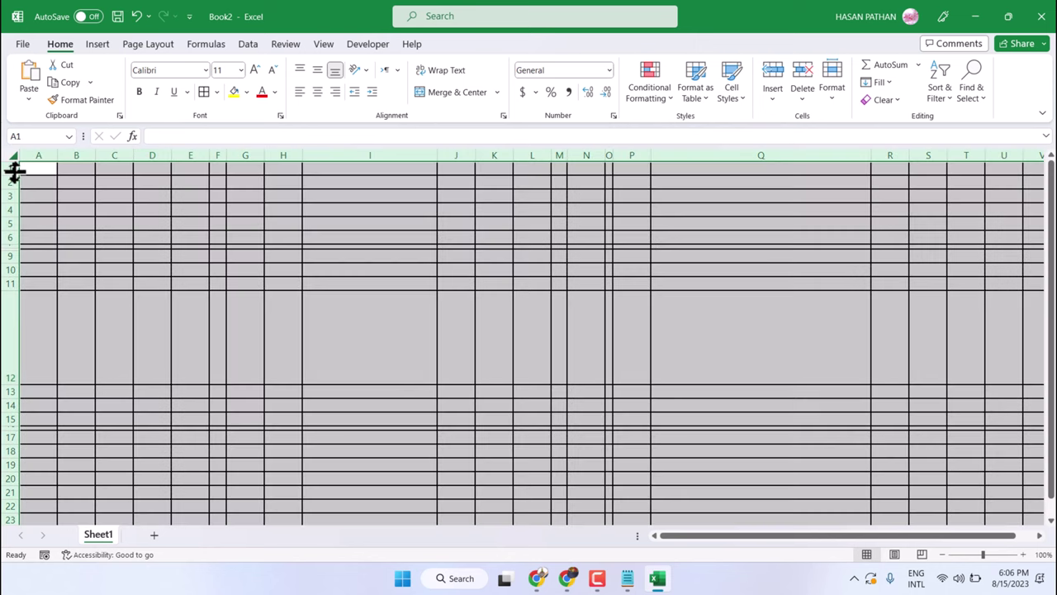
{"action": "right_click", "coordinate": [196, 156]}
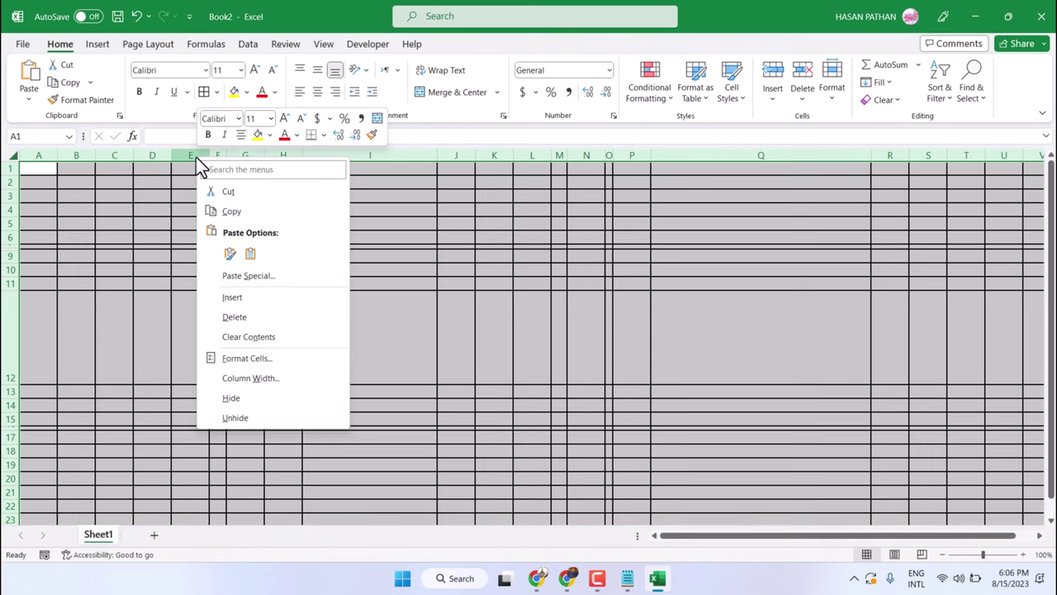
{"action": "left_click", "coordinate": [252, 378]}
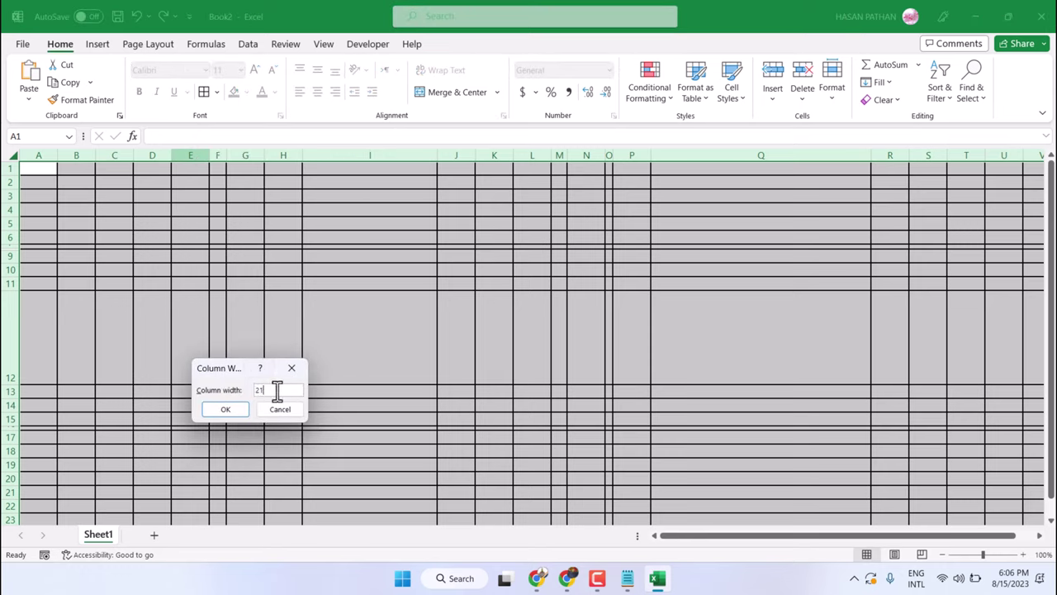
{"action": "left_click", "coordinate": [223, 408]}
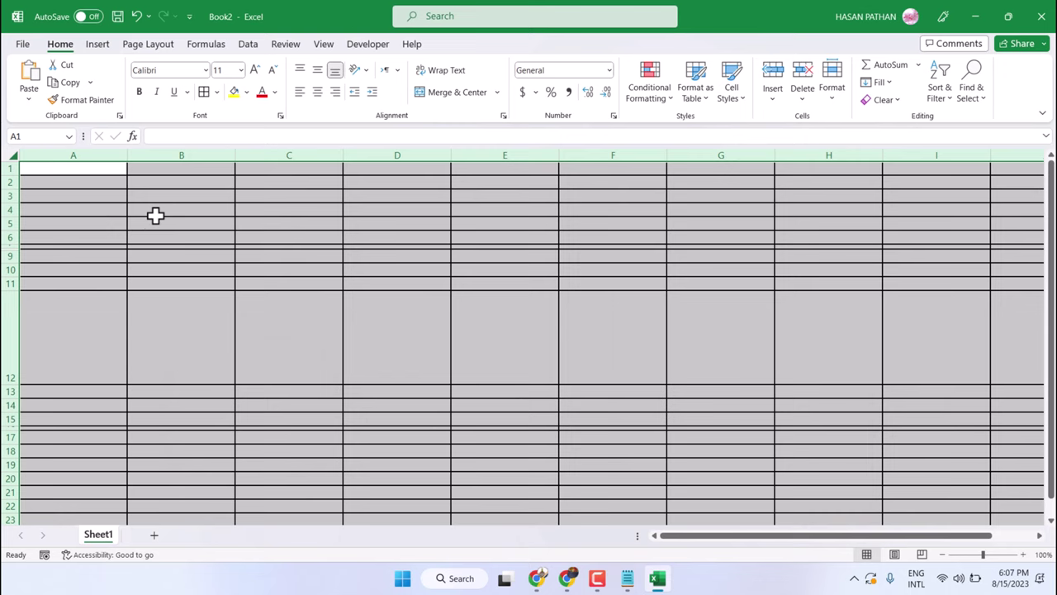
Step: Change the width of all selected columns from 21 to 15 via Column Width
{"action": "scroll", "coordinate": [624, 324], "scroll_direction": "down", "scroll_amount": 10}
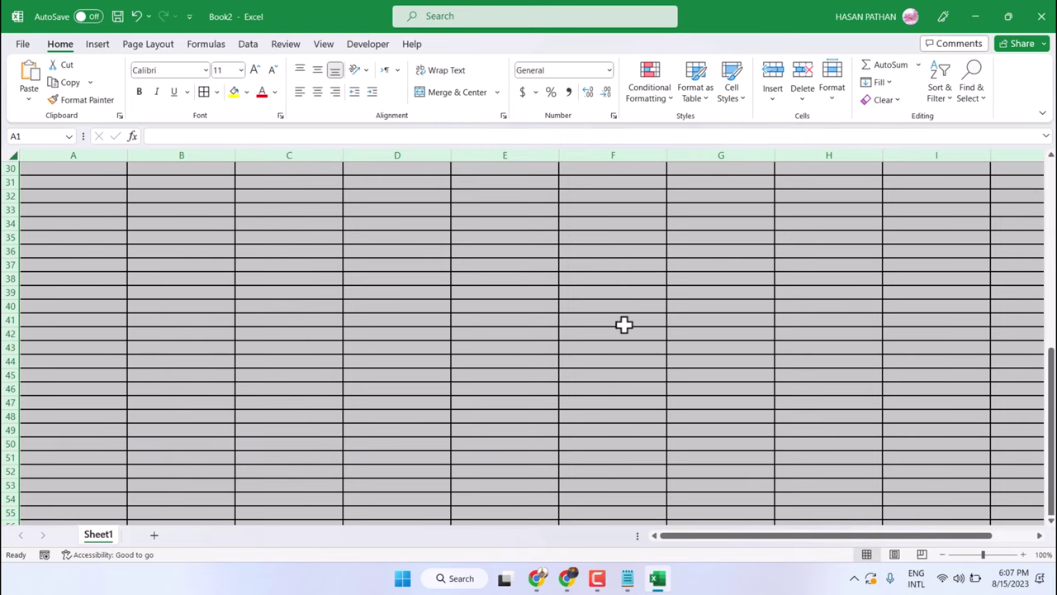
{"action": "scroll", "coordinate": [624, 324], "scroll_direction": "up", "scroll_amount": 10}
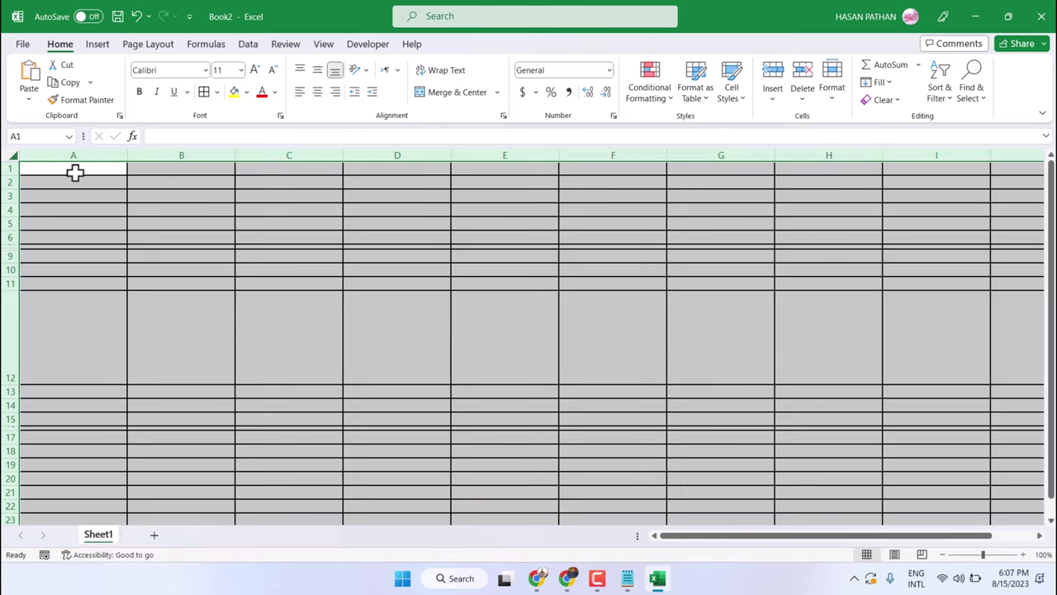
{"action": "right_click", "coordinate": [250, 155]}
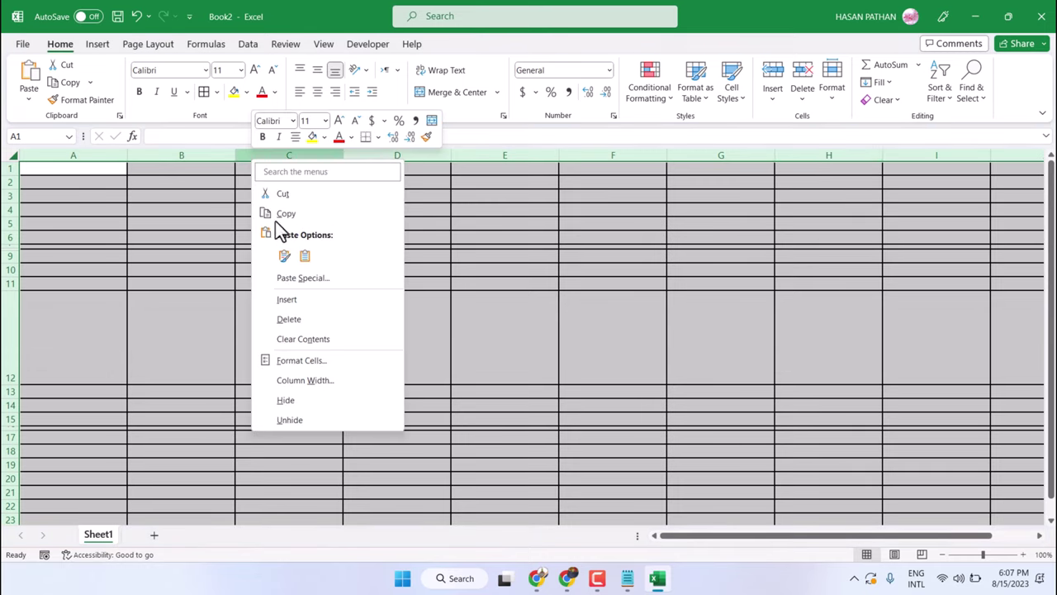
{"action": "left_click", "coordinate": [303, 382]}
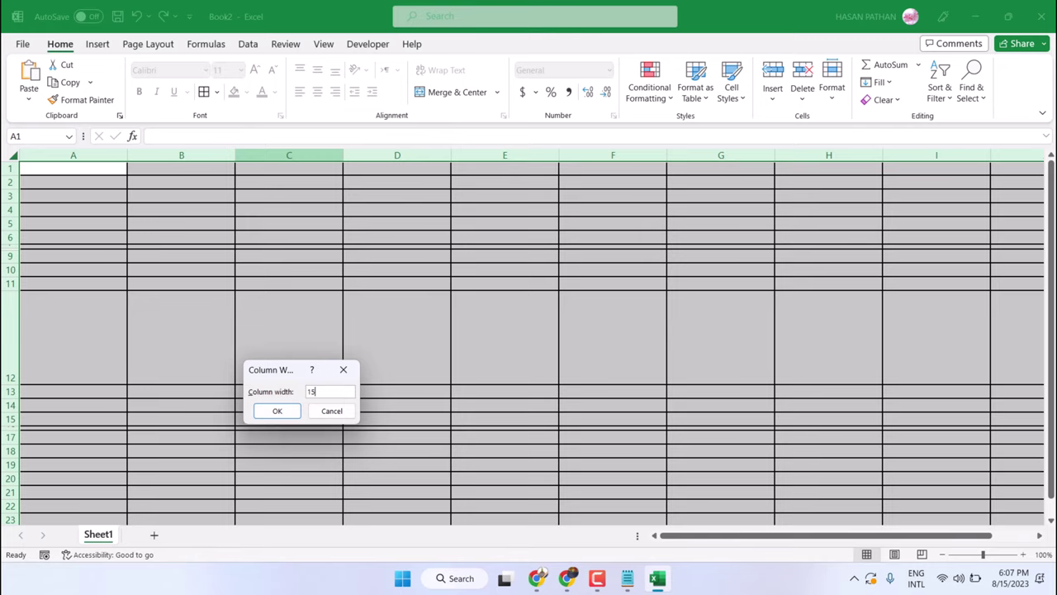
{"action": "type", "text": "15"}
{"action": "left_click", "coordinate": [282, 415]}
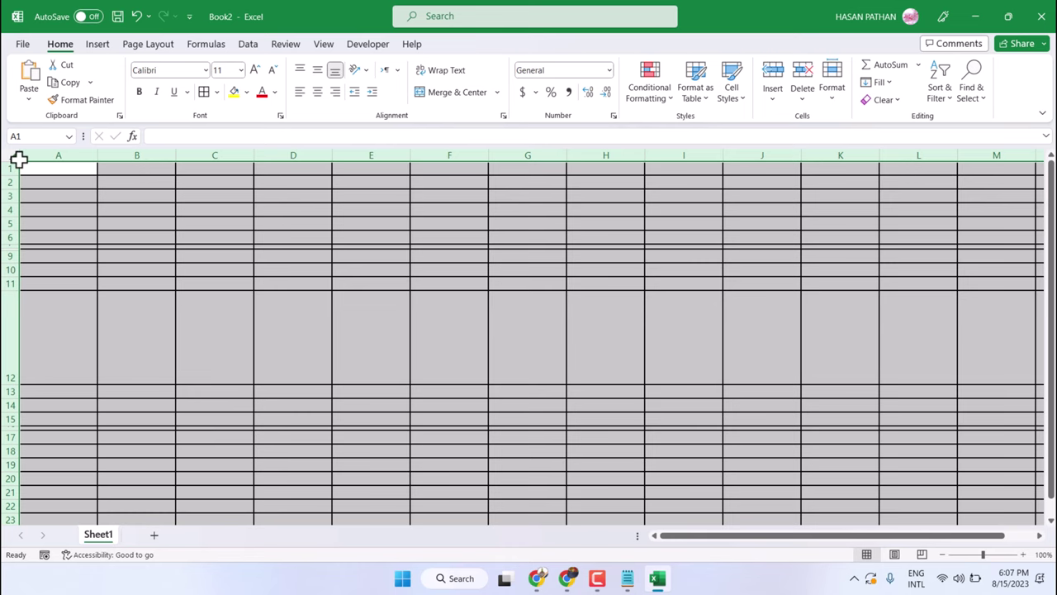
Step: Select the whole sheet and set every row's height to 2
{"action": "left_click", "coordinate": [138, 223]}
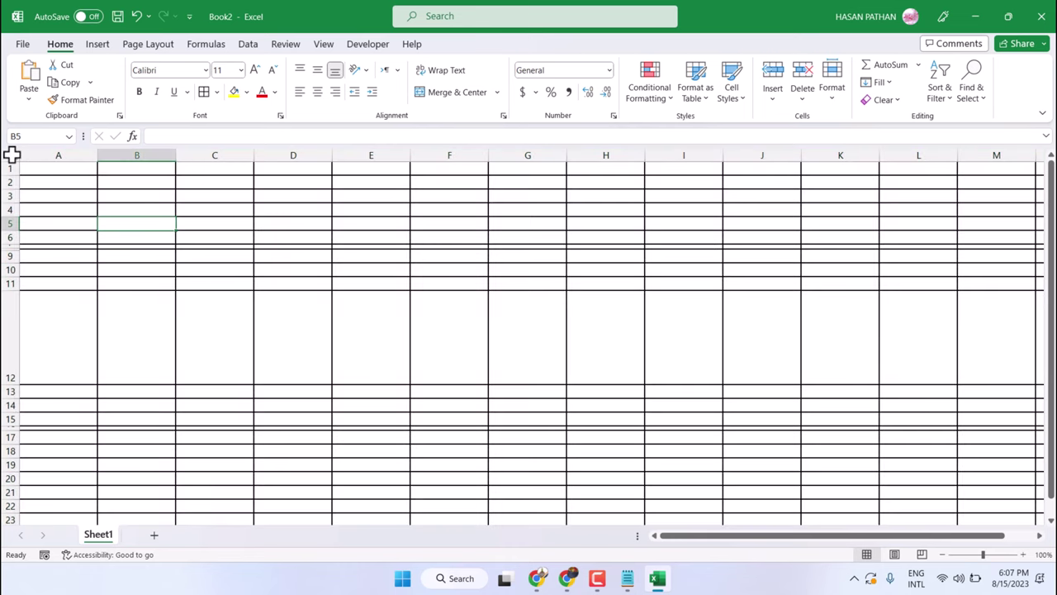
{"action": "left_click", "coordinate": [11, 155]}
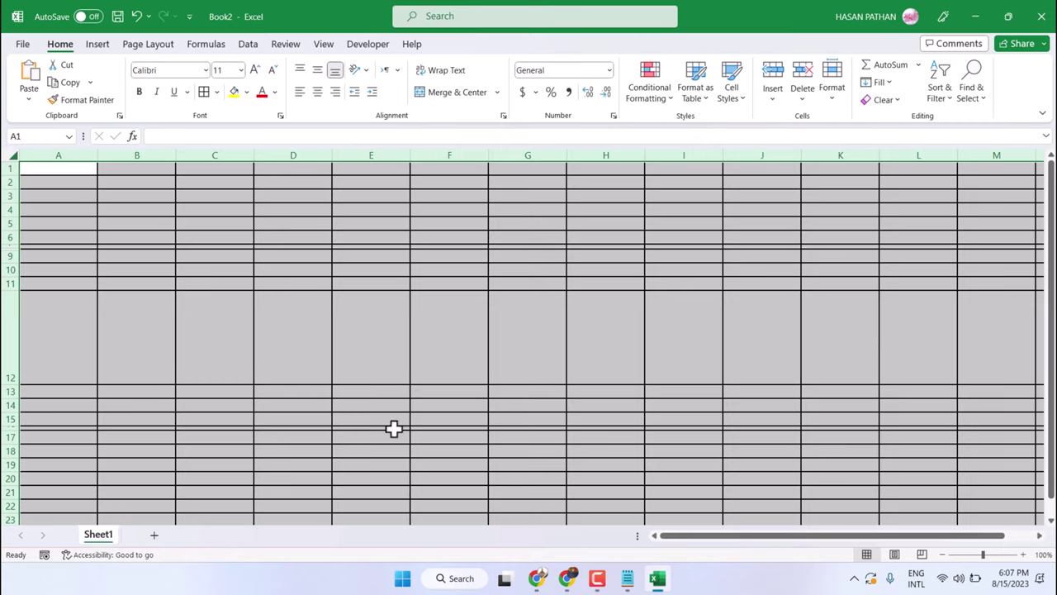
{"action": "right_click", "coordinate": [11, 286]}
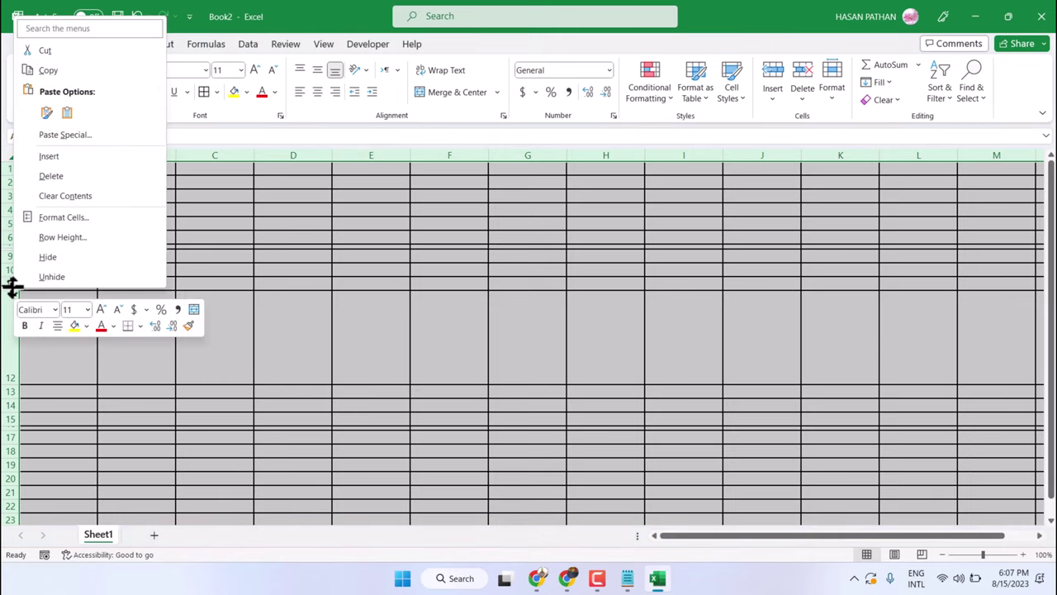
{"action": "left_click", "coordinate": [67, 239]}
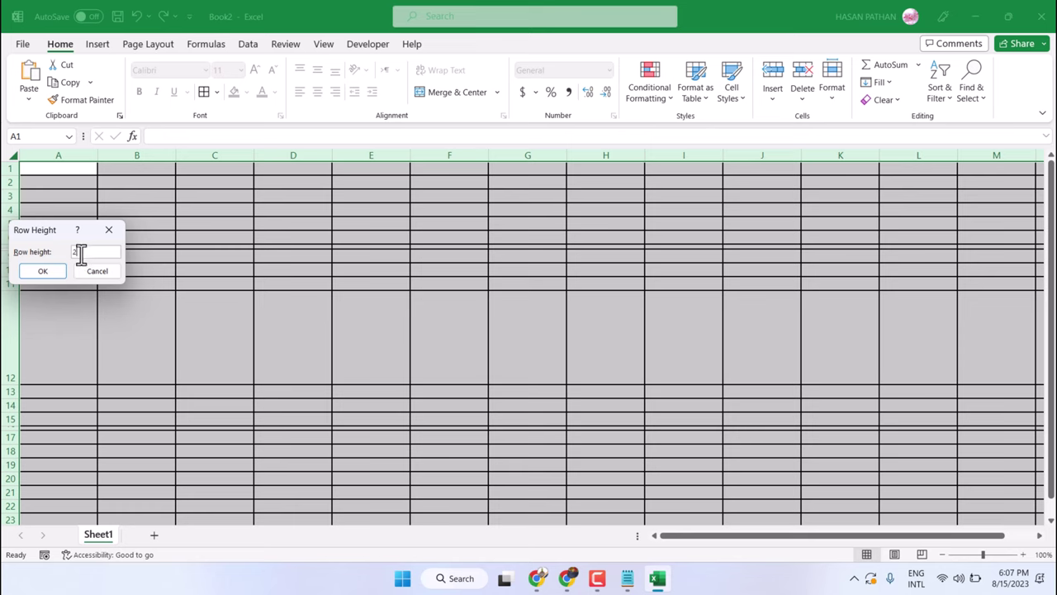
{"action": "type", "text": "2"}
{"action": "left_click", "coordinate": [37, 271]}
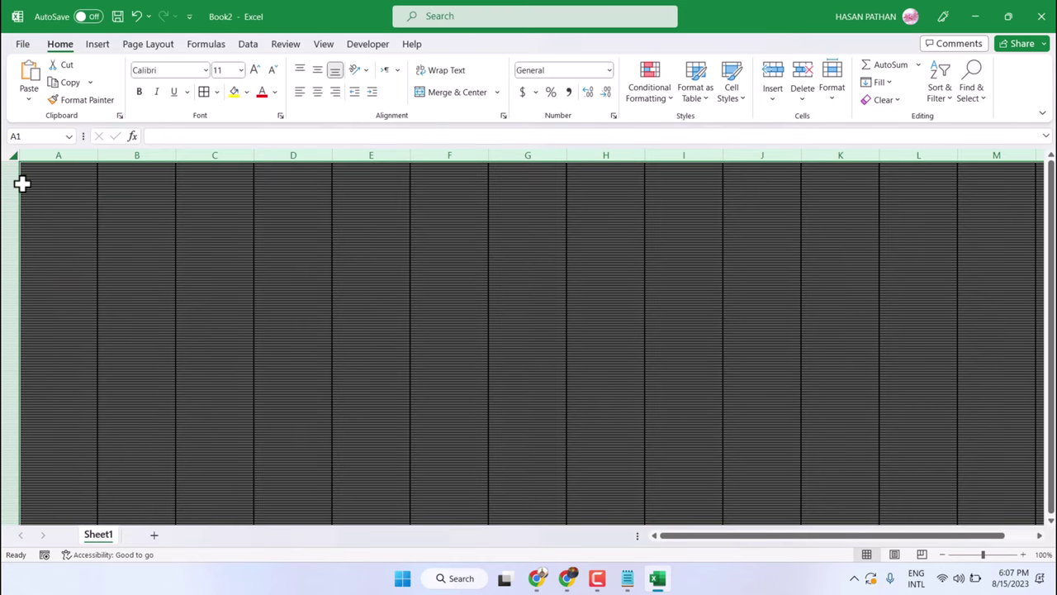
Step: Select the entire sheet and set all rows back to a height of 15
{"action": "left_click", "coordinate": [202, 264]}
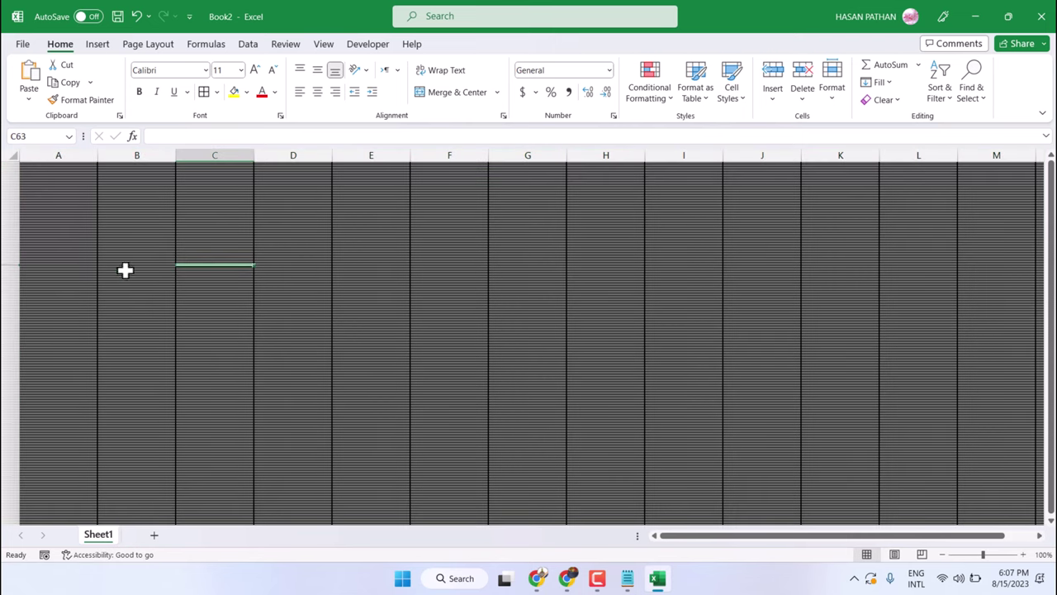
{"action": "left_click", "coordinate": [255, 319]}
{"action": "left_click_drag", "start_coordinate": [368, 335], "coordinate": [372, 339]}
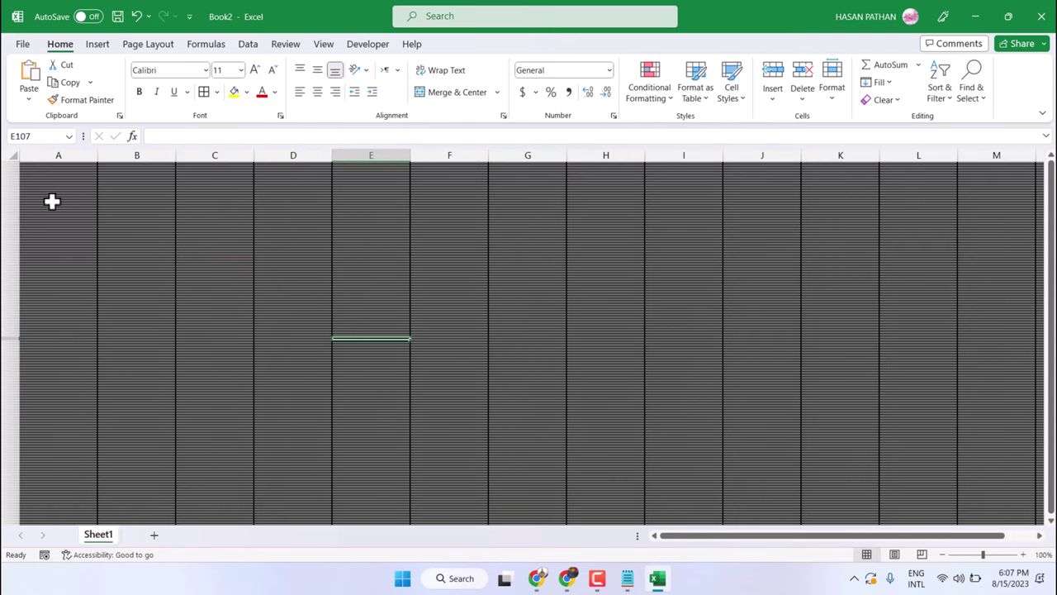
{"action": "left_click", "coordinate": [12, 157]}
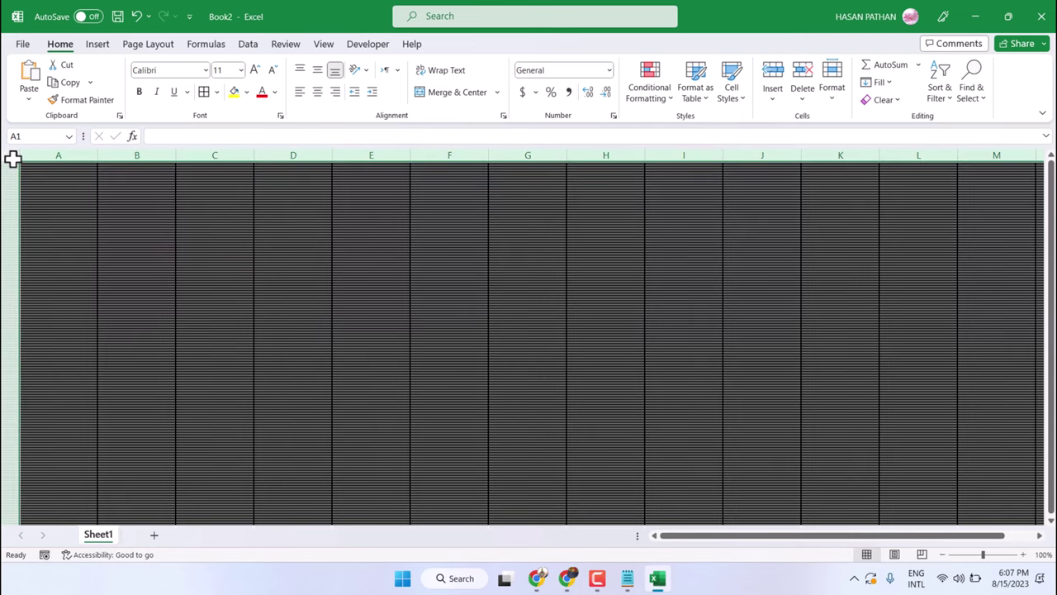
{"action": "right_click", "coordinate": [18, 231]}
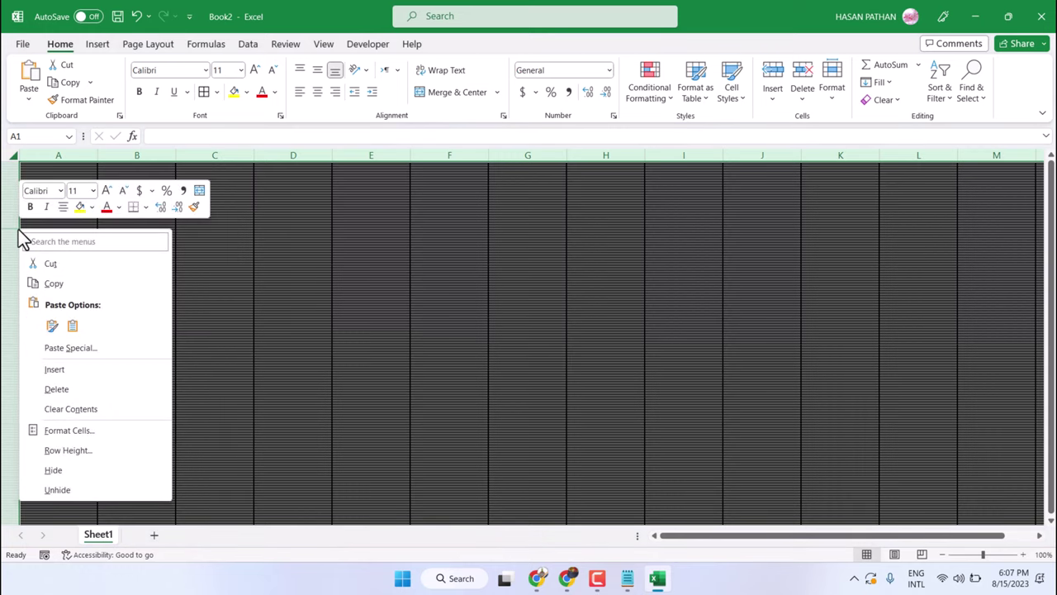
{"action": "left_click", "coordinate": [76, 450]}
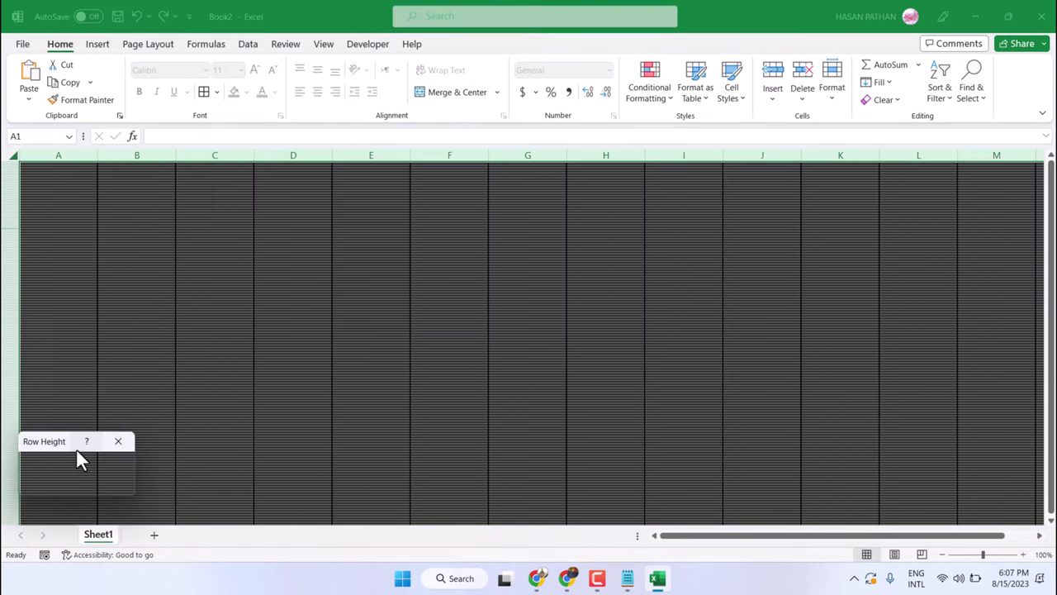
{"action": "left_click_drag", "start_coordinate": [68, 441], "coordinate": [346, 213]}
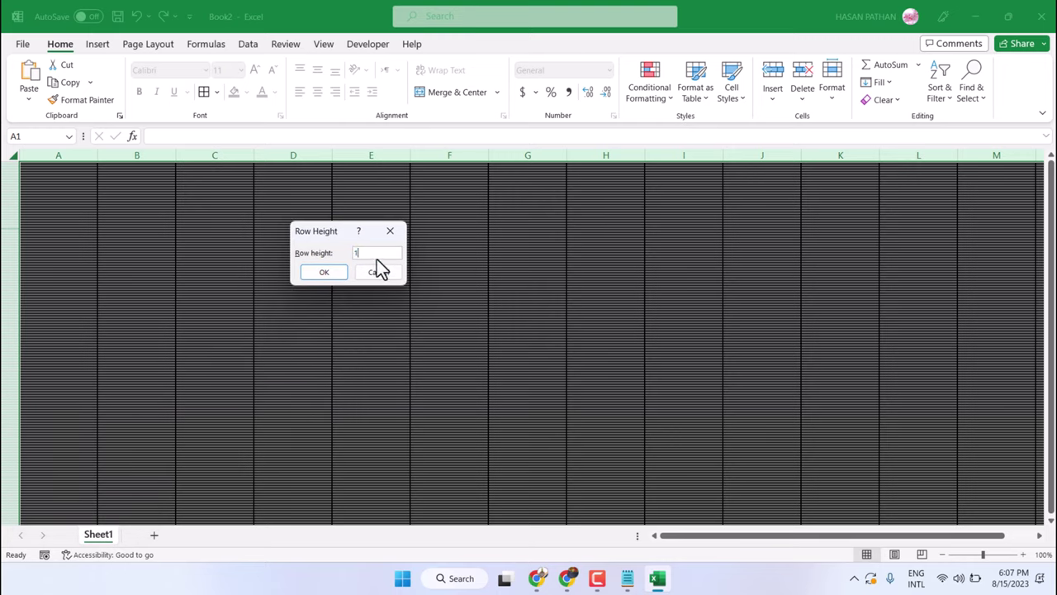
{"action": "left_click", "coordinate": [335, 275]}
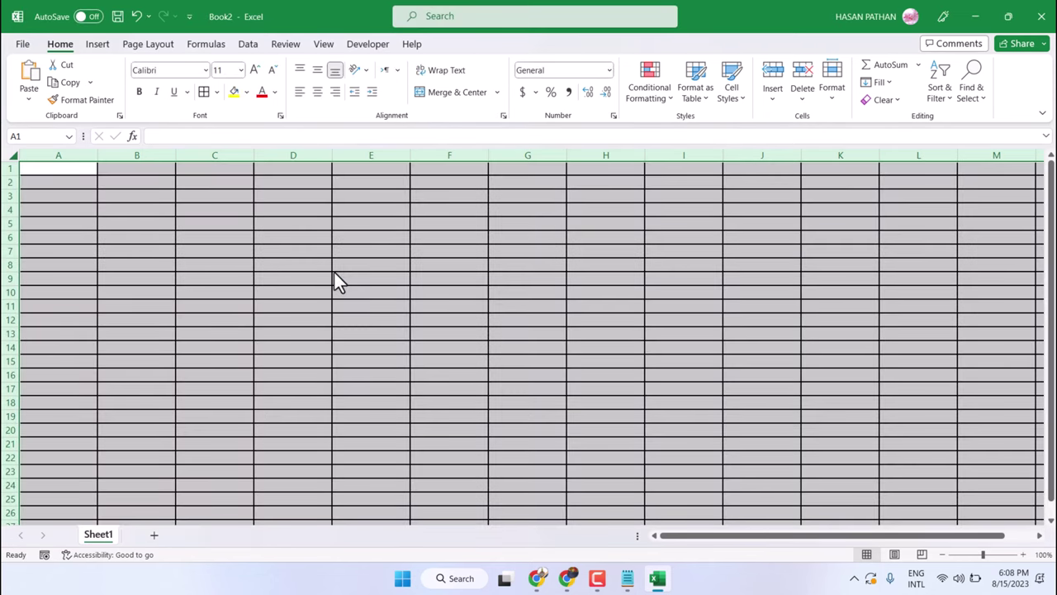
Step: With the whole sheet selected, drag the column B/C border left to narrow every column
{"action": "left_click", "coordinate": [344, 363]}
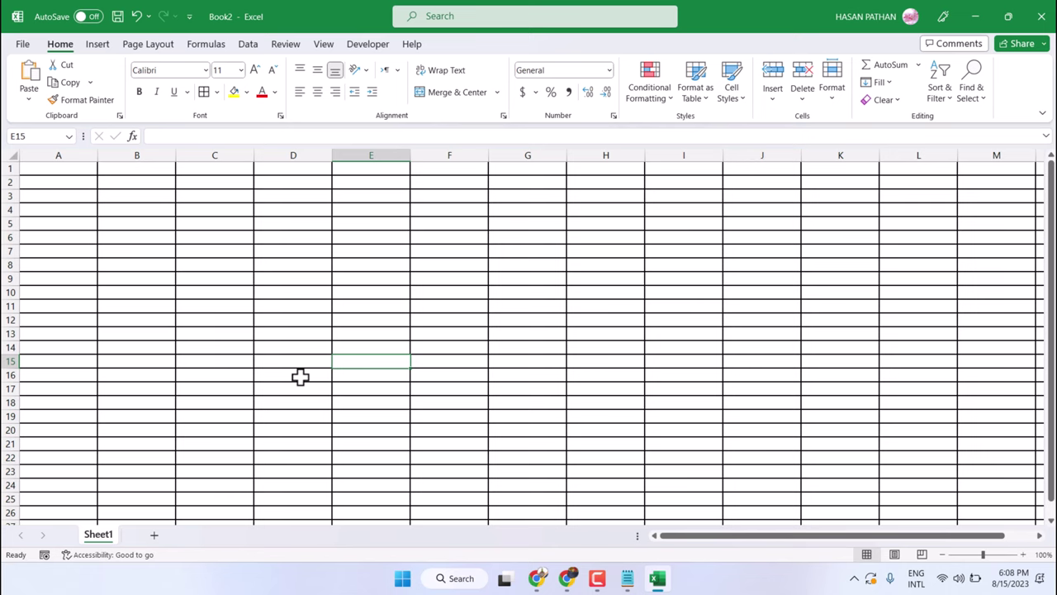
{"action": "scroll", "coordinate": [300, 376], "scroll_direction": "down", "scroll_amount": 6}
{"action": "scroll", "coordinate": [300, 377], "scroll_direction": "up", "scroll_amount": 6}
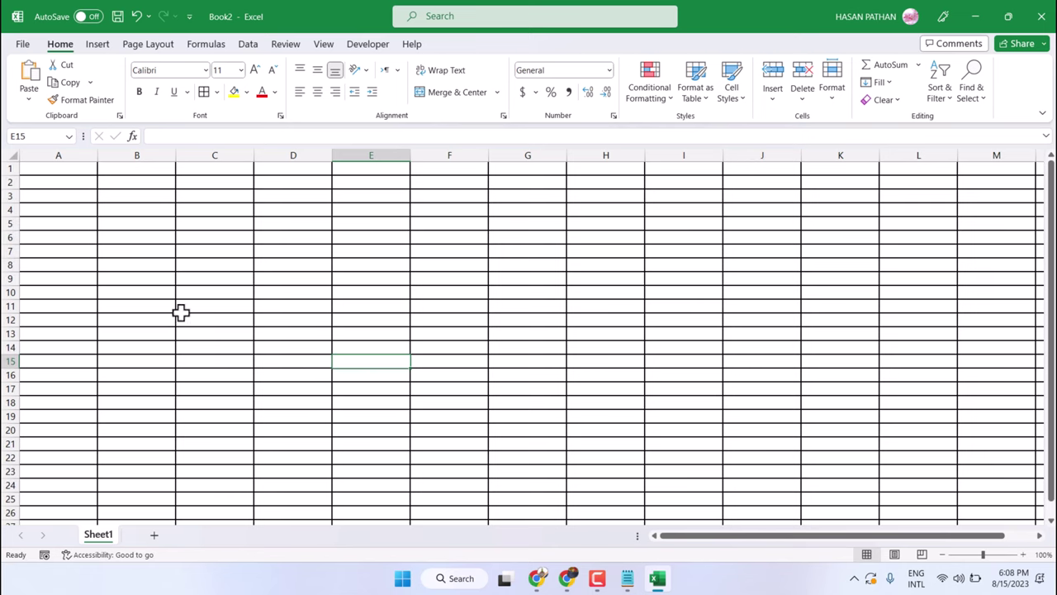
{"action": "left_click", "coordinate": [10, 154]}
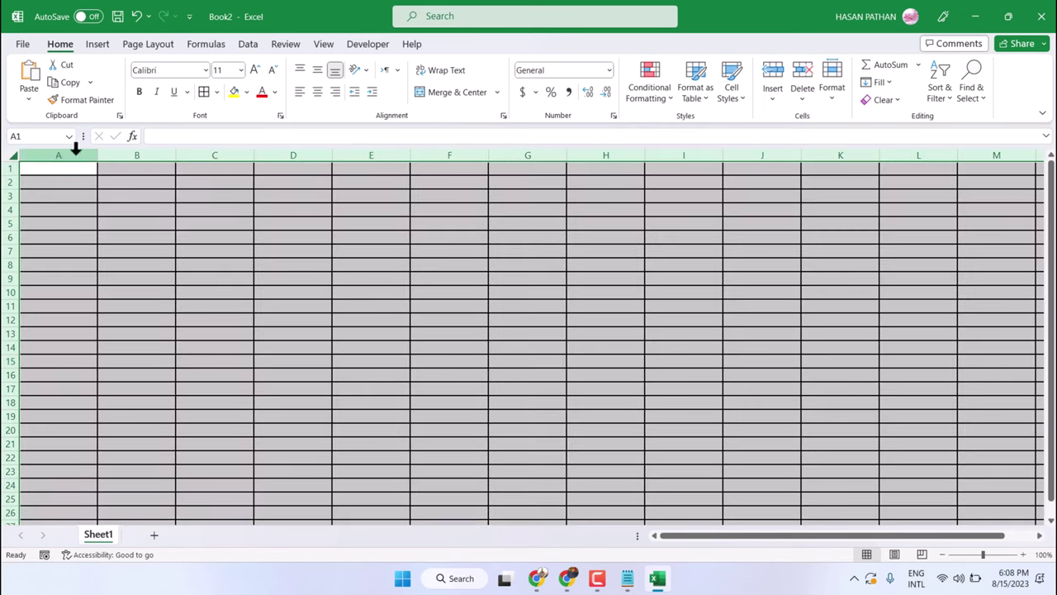
{"action": "left_click_drag", "start_coordinate": [174, 154], "coordinate": [149, 158]}
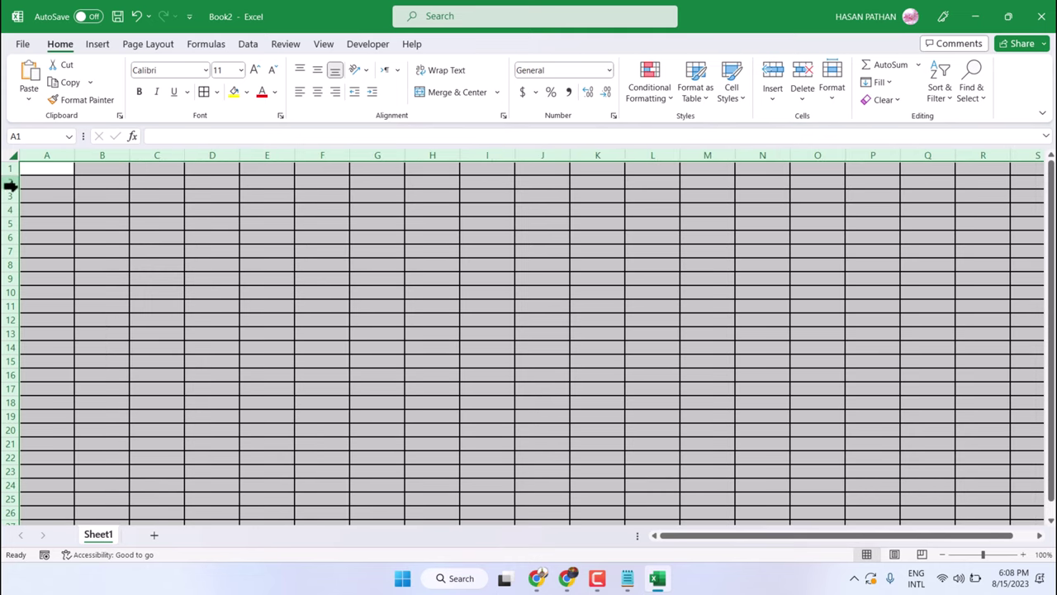
{"action": "left_click_drag", "start_coordinate": [10, 186], "coordinate": [12, 224]}
{"action": "left_click", "coordinate": [13, 153]}
Step: Drag the row 2/3 border up so every row is 21.60 high
{"action": "left_click", "coordinate": [394, 276]}
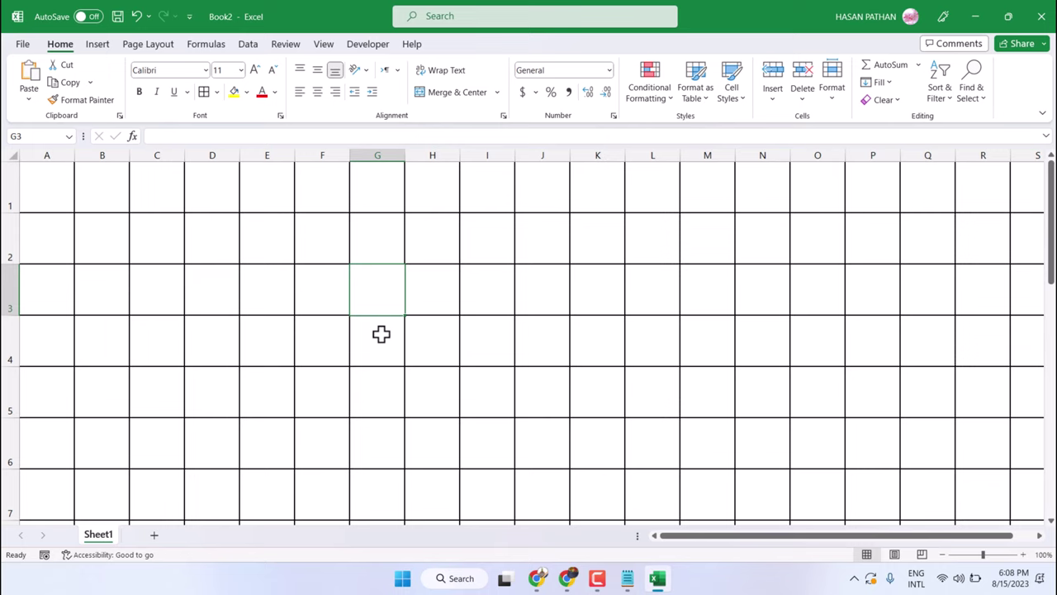
{"action": "scroll", "coordinate": [381, 334], "scroll_direction": "down", "scroll_amount": 5}
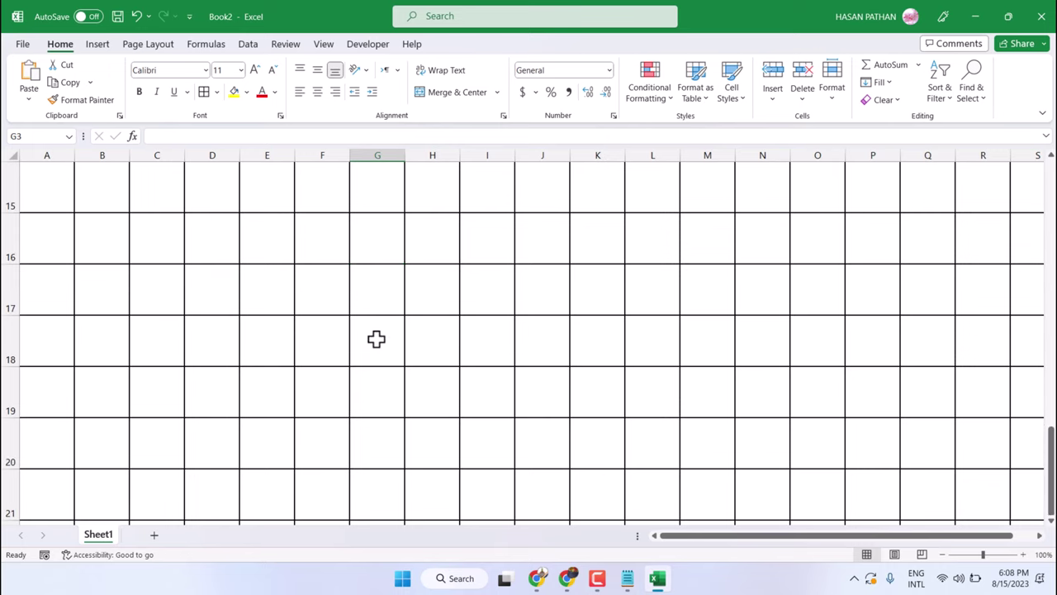
{"action": "scroll", "coordinate": [90, 226], "scroll_direction": "up", "scroll_amount": 5}
{"action": "left_click", "coordinate": [14, 156]}
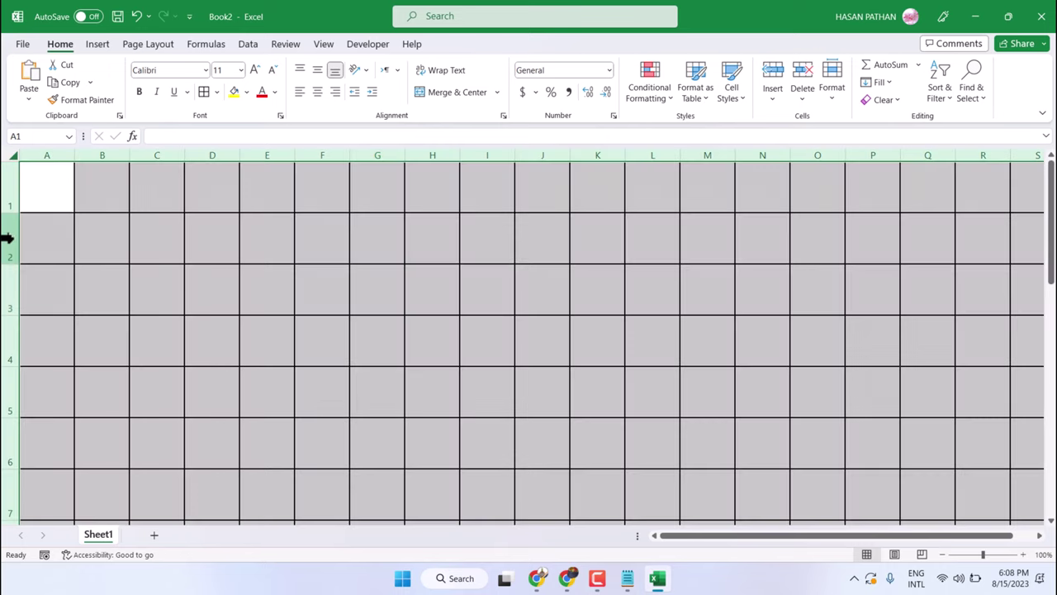
{"action": "left_click_drag", "start_coordinate": [12, 263], "coordinate": [6, 235]}
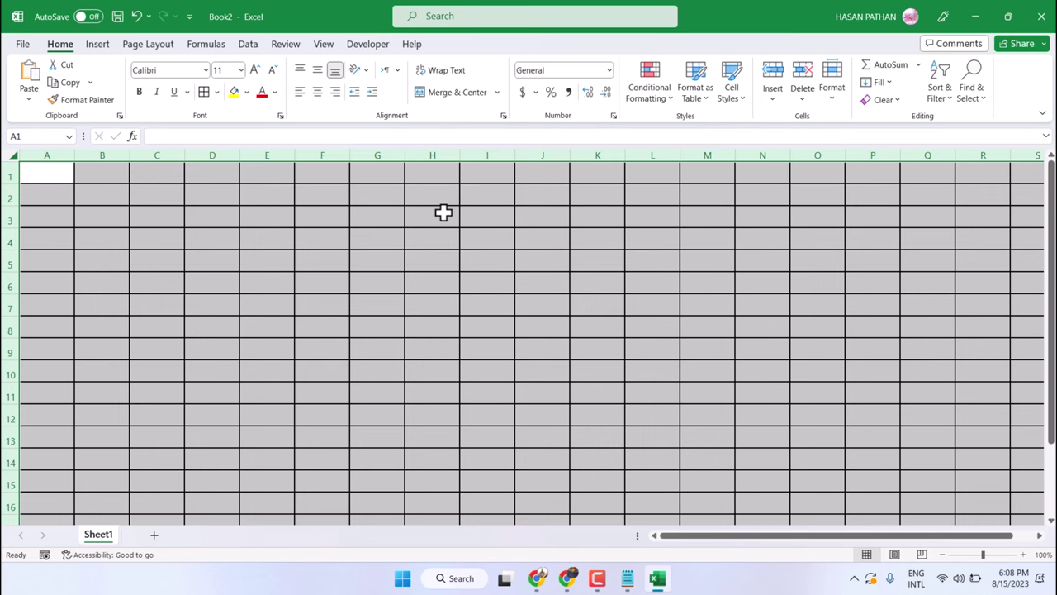
{"action": "left_click", "coordinate": [408, 261]}
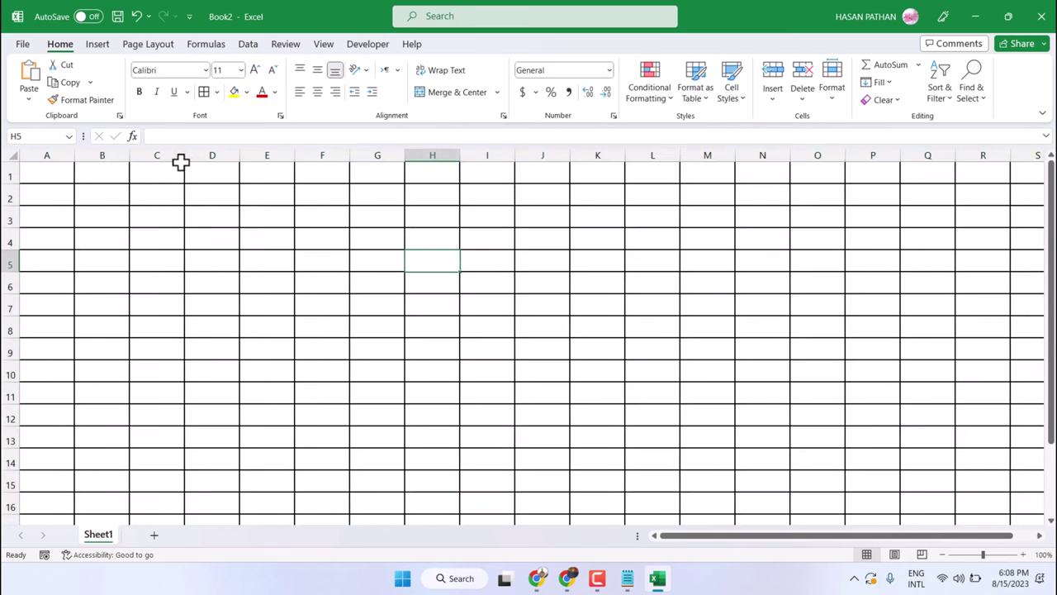
Step: Widen column C to 28.78, then set columns C through K to width 14.56
{"action": "left_click_drag", "start_coordinate": [190, 154], "coordinate": [264, 232]}
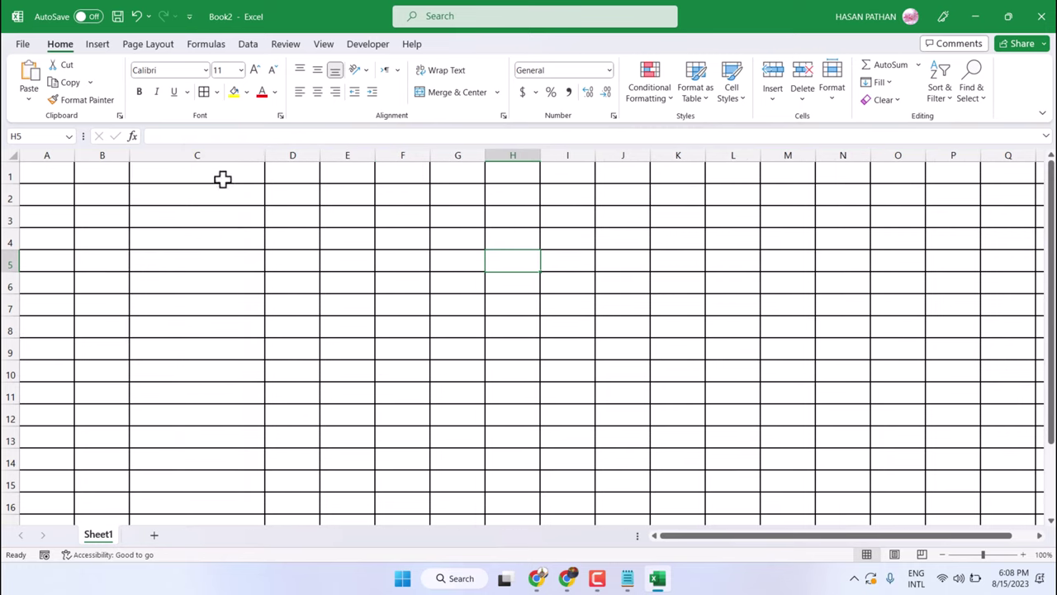
{"action": "left_click_drag", "start_coordinate": [150, 151], "coordinate": [673, 190]}
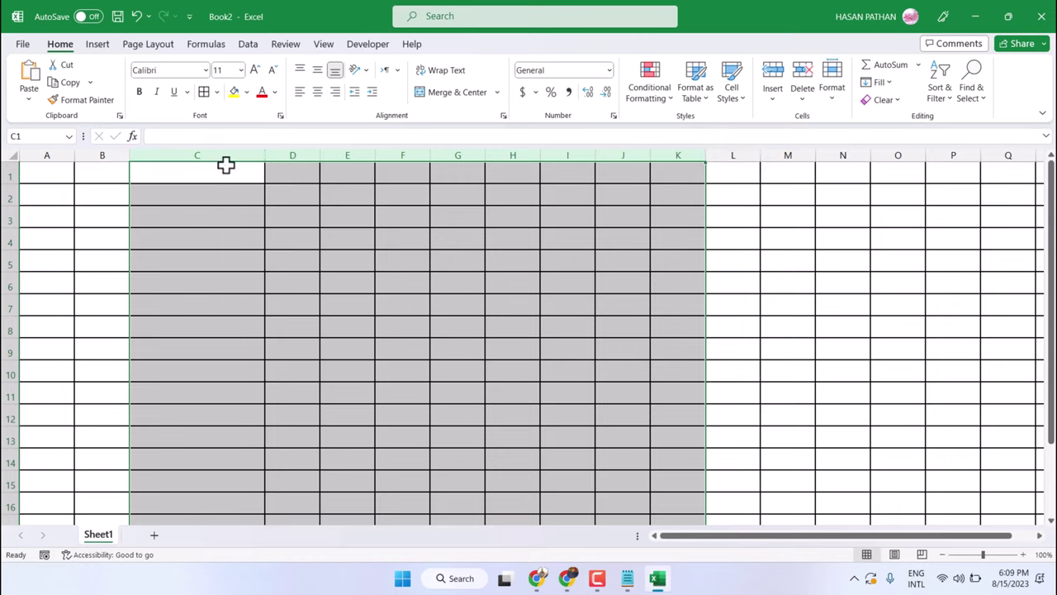
{"action": "left_click_drag", "start_coordinate": [264, 154], "coordinate": [205, 162]}
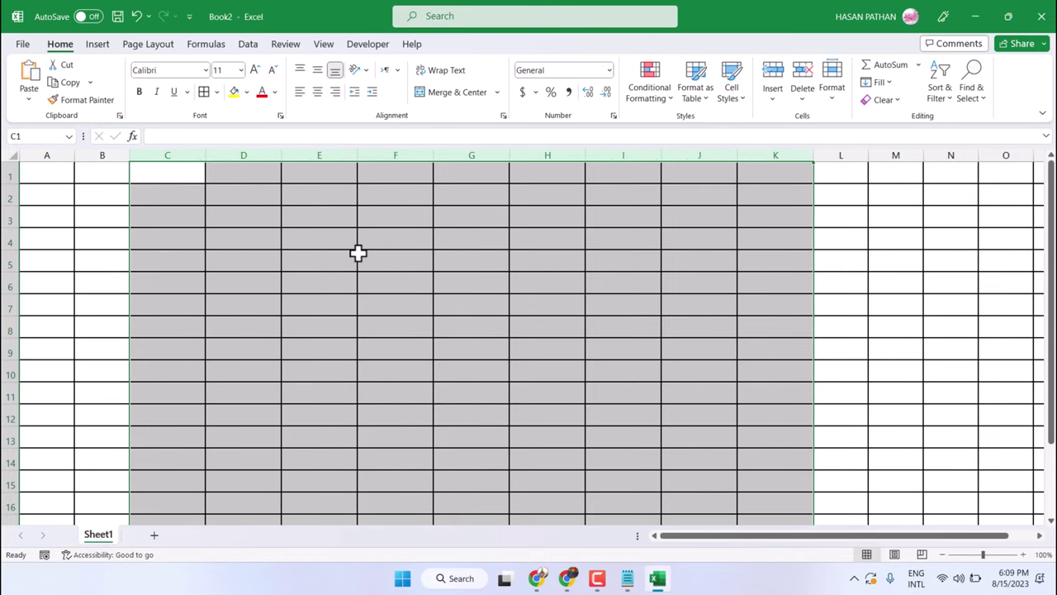
{"action": "left_click", "coordinate": [895, 215]}
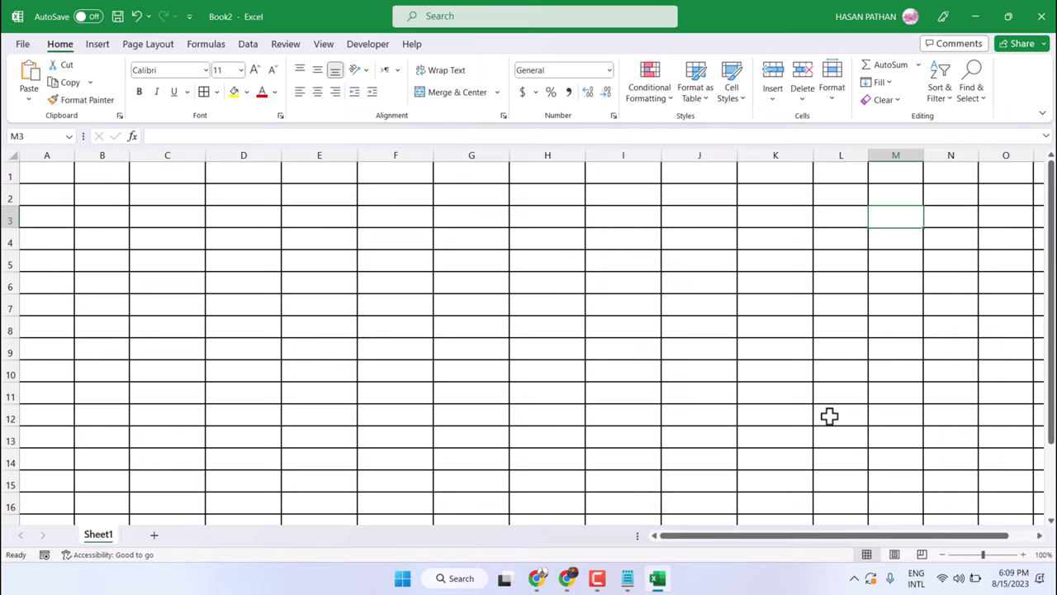